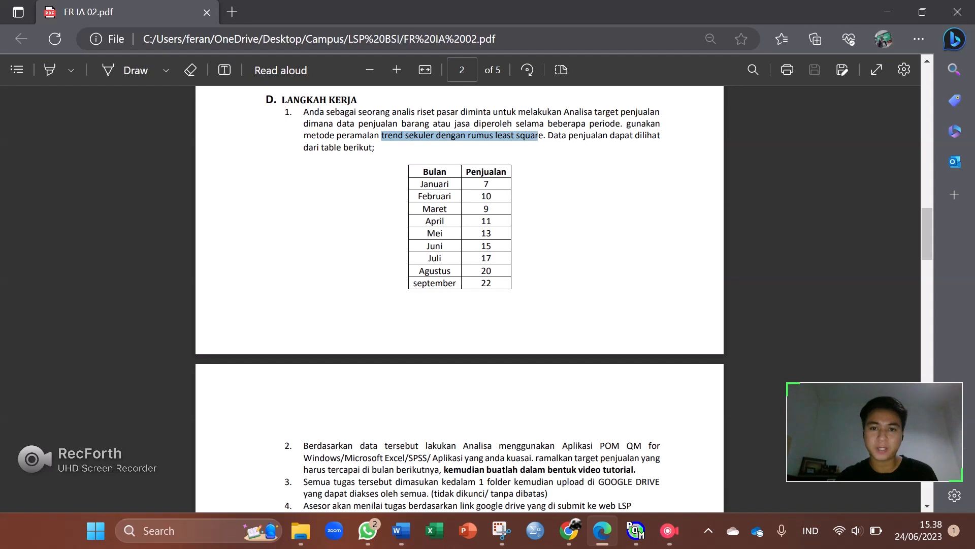
{"action": "left_click_drag", "start_coordinate": [538, 135], "coordinate": [543, 136]}
{"action": "right_click", "coordinate": [539, 133]}
{"action": "key", "text": "Escape"}
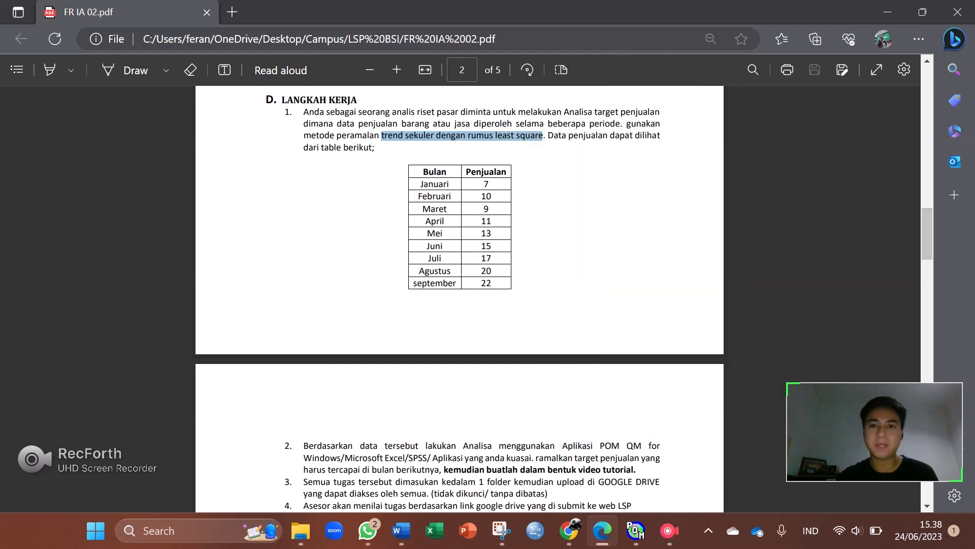
{"action": "left_click", "coordinate": [461, 209]}
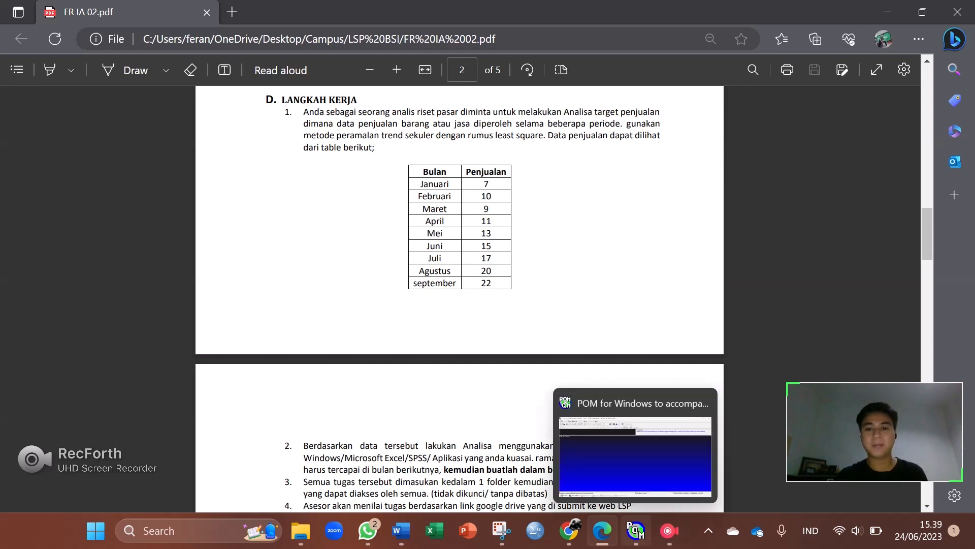
Step: Switch to POM for Windows and open the Forecasting module
{"action": "left_click", "coordinate": [635, 530]}
{"action": "left_click", "coordinate": [602, 531]}
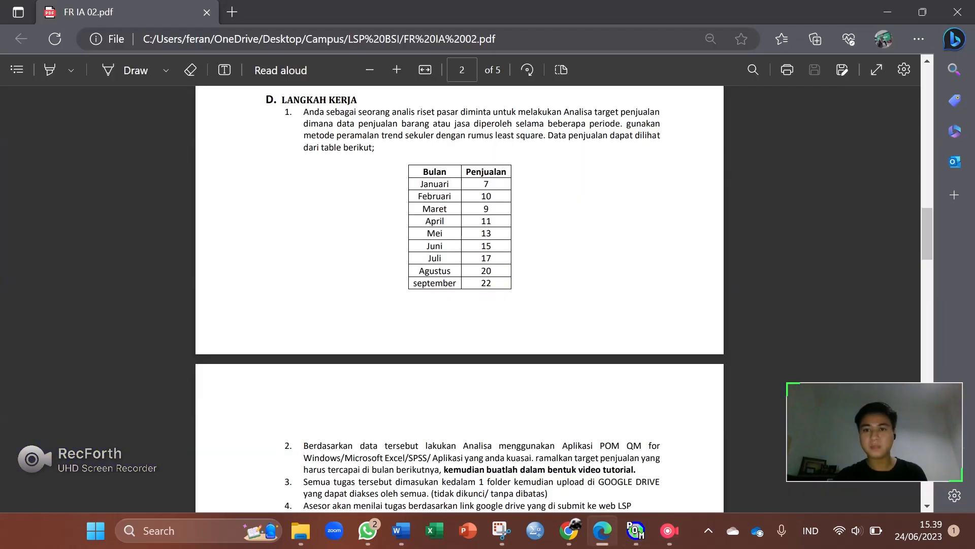
{"action": "left_click", "coordinate": [635, 530]}
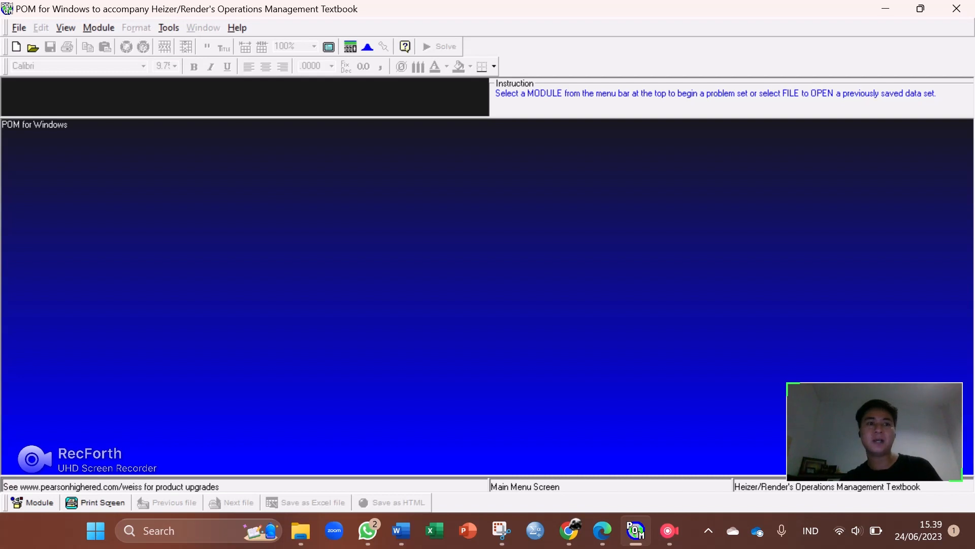
{"action": "left_click", "coordinate": [99, 28]}
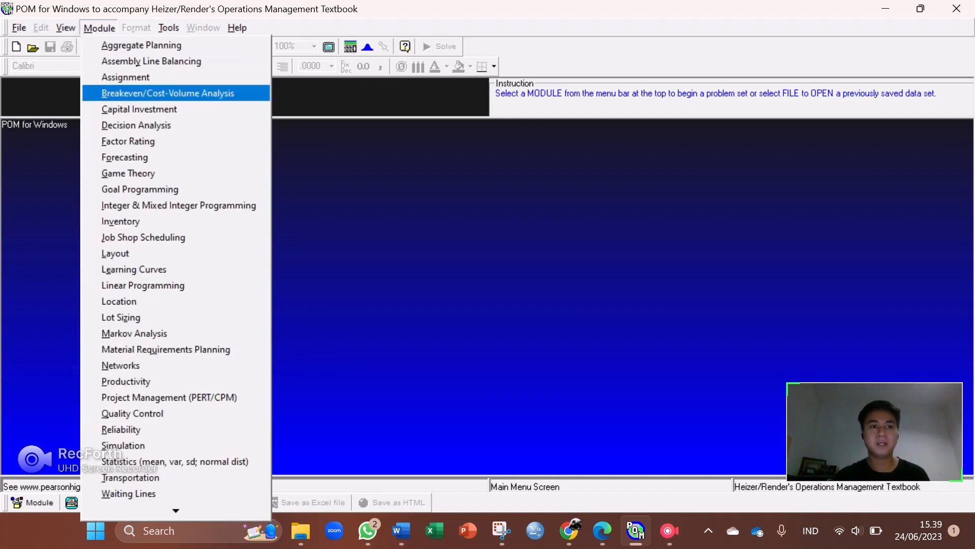
{"action": "left_click", "coordinate": [125, 158]}
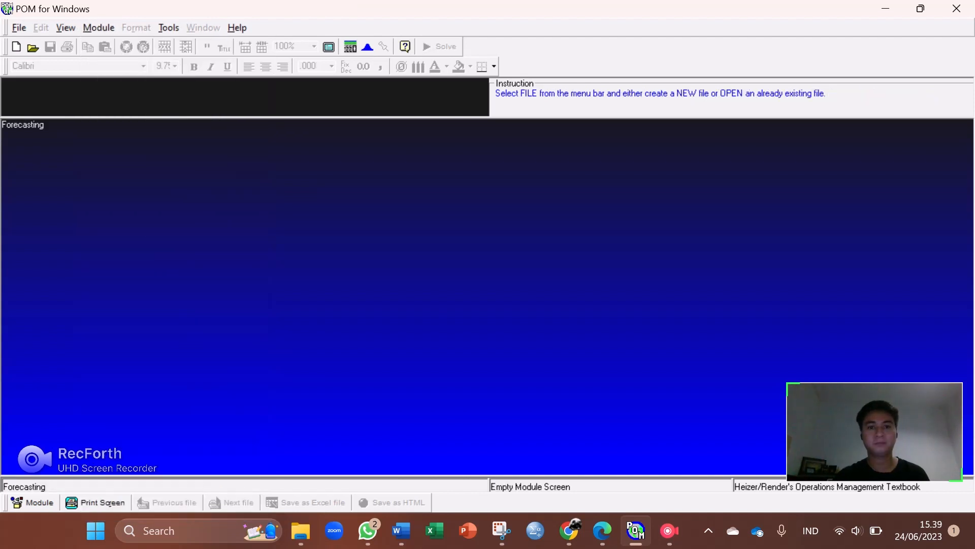
Step: Start a new Time Series Analysis data set and set the number of past periods to 9
{"action": "left_click", "coordinate": [19, 28]}
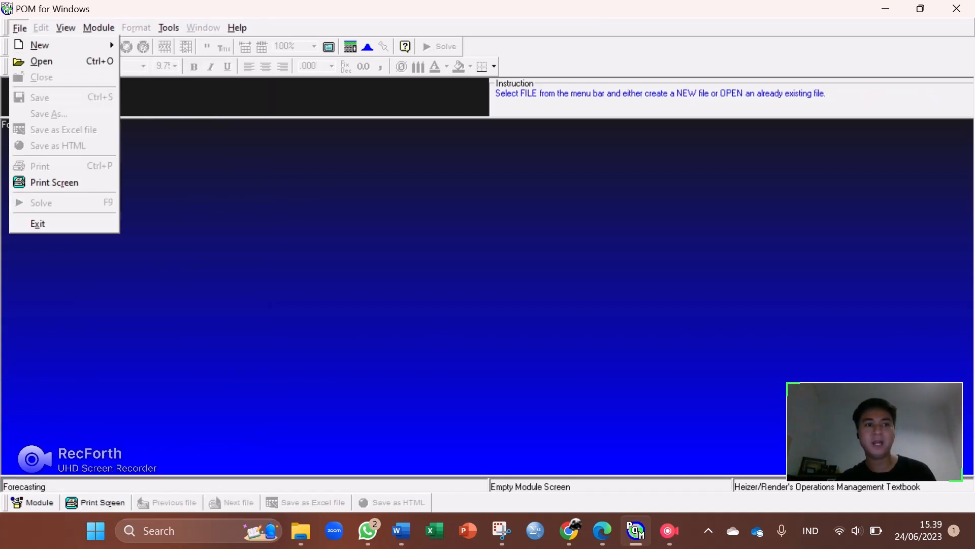
{"action": "mouse_move", "coordinate": [56, 45]}
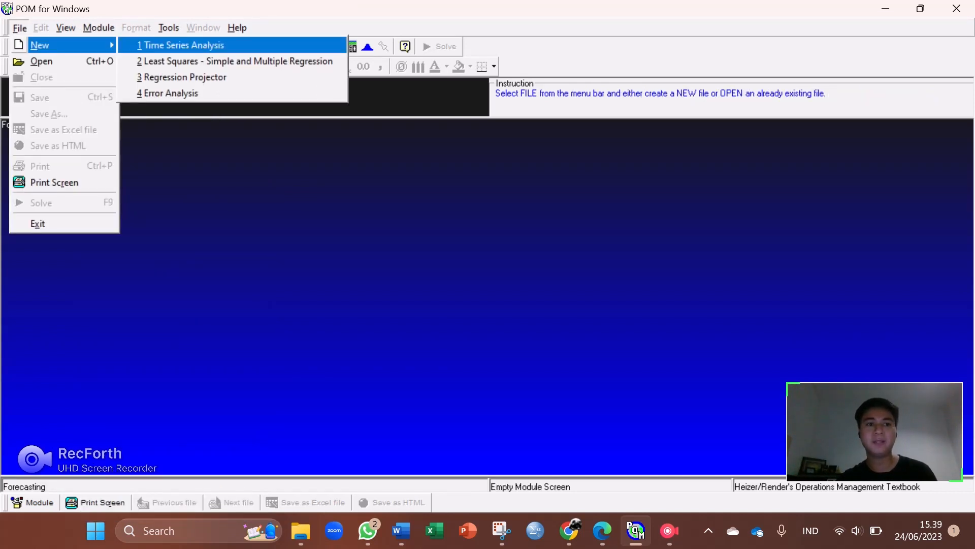
{"action": "key", "text": "Return"}
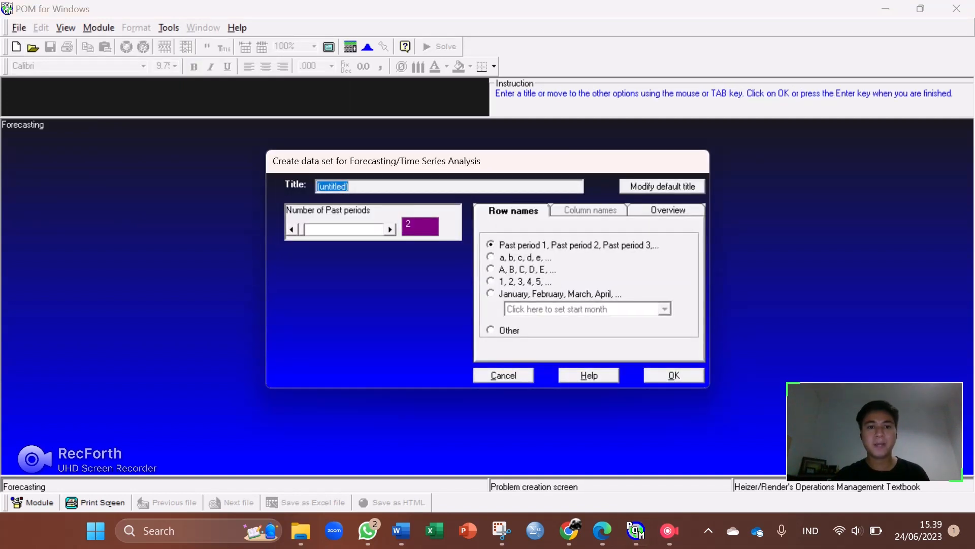
{"action": "key", "text": "Tab"}
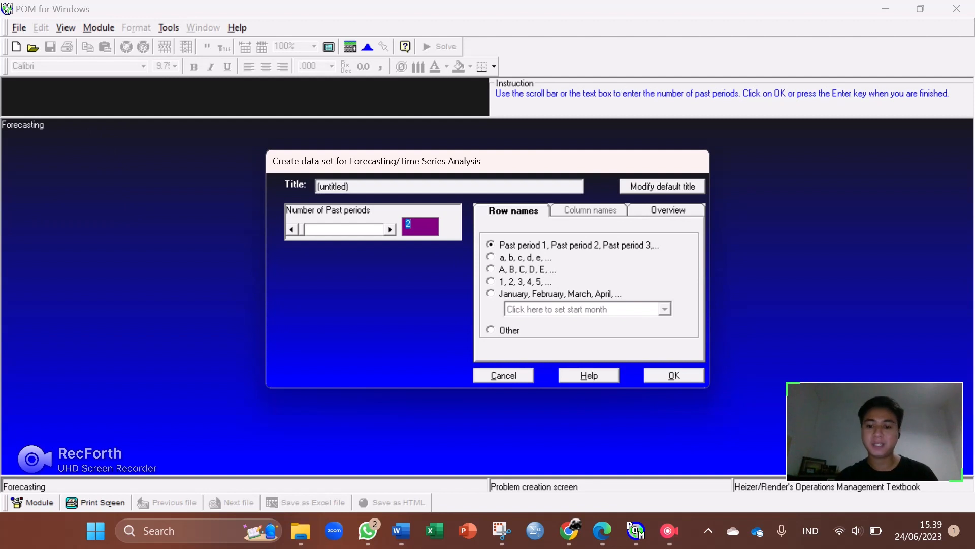
{"action": "type", "text": "9"}
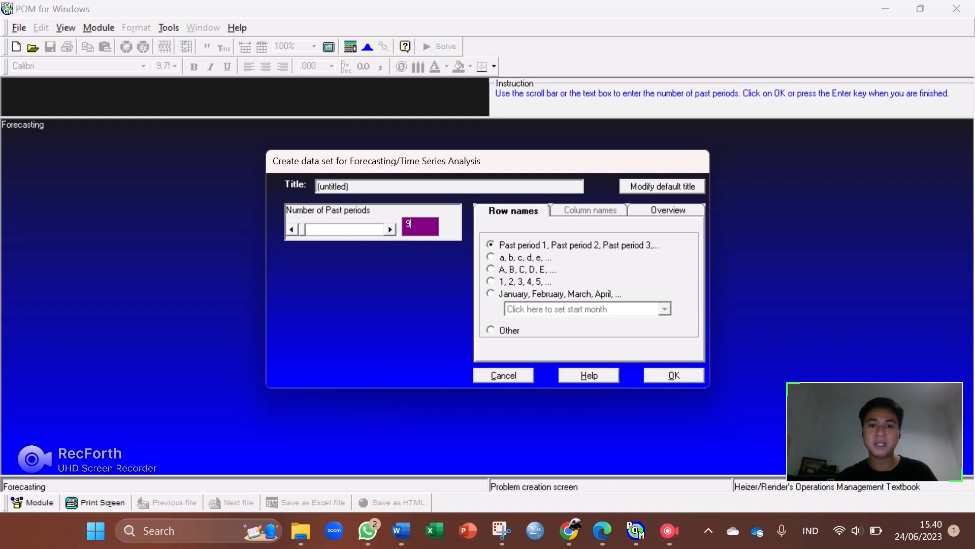
Step: Name the data set's rows by month, with January as the start month
{"action": "left_click", "coordinate": [491, 293]}
{"action": "left_click", "coordinate": [665, 309]}
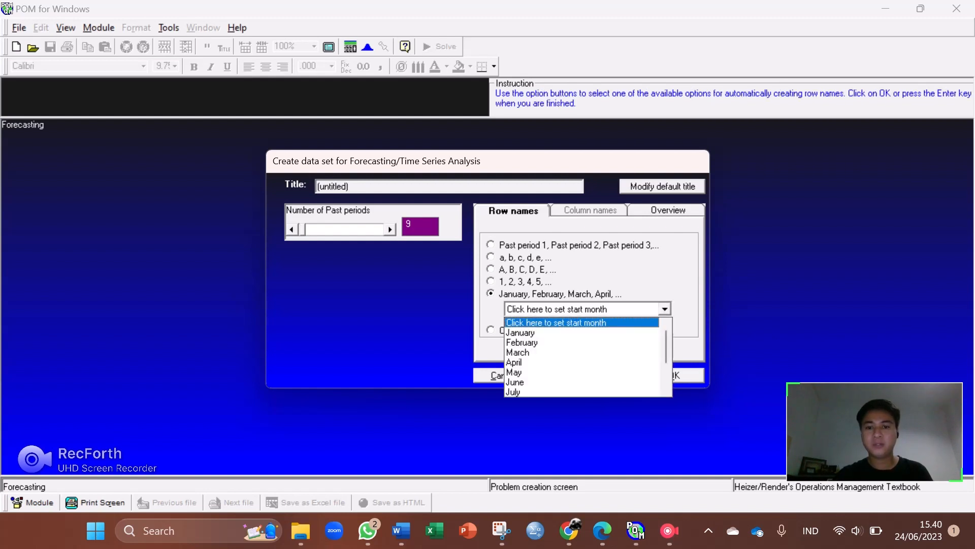
{"action": "left_click", "coordinate": [521, 332]}
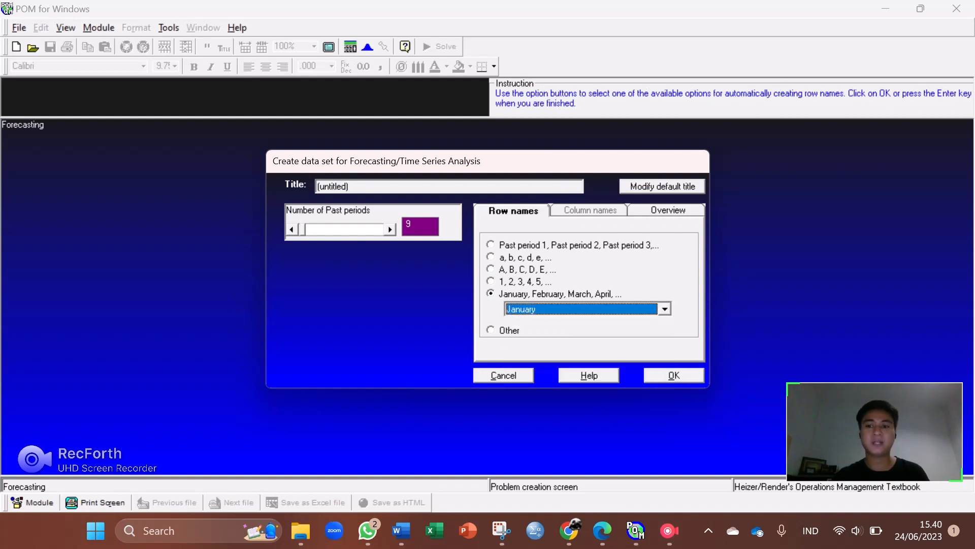
Step: Title the data set "Peramalan Target Penjualan"
{"action": "left_click", "coordinate": [349, 186]}
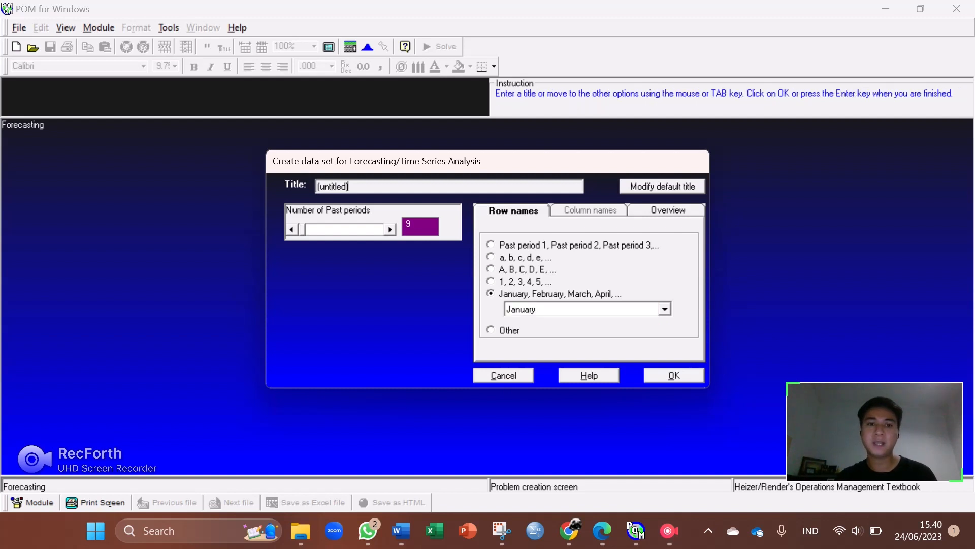
{"action": "left_click_drag", "start_coordinate": [349, 186], "coordinate": [320, 187]}
{"action": "key", "text": "BackSpace"}
{"action": "type", "text": "pER"}
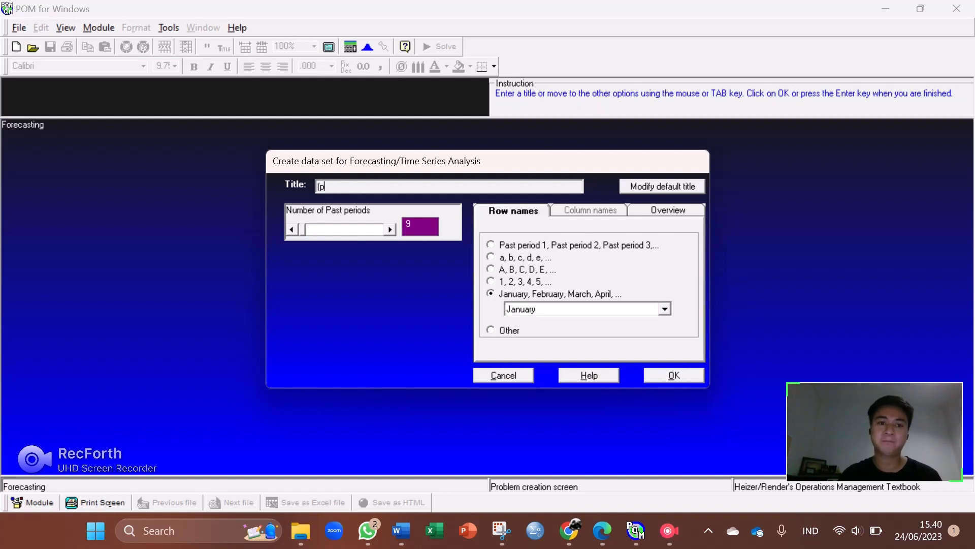
{"action": "key", "text": "BackSpace"}
{"action": "key", "text": "BackSpace"}
{"action": "key", "text": "BackSpace"}
{"action": "key", "text": "BackSpace"}
{"action": "type", "text": "Peramalan"}
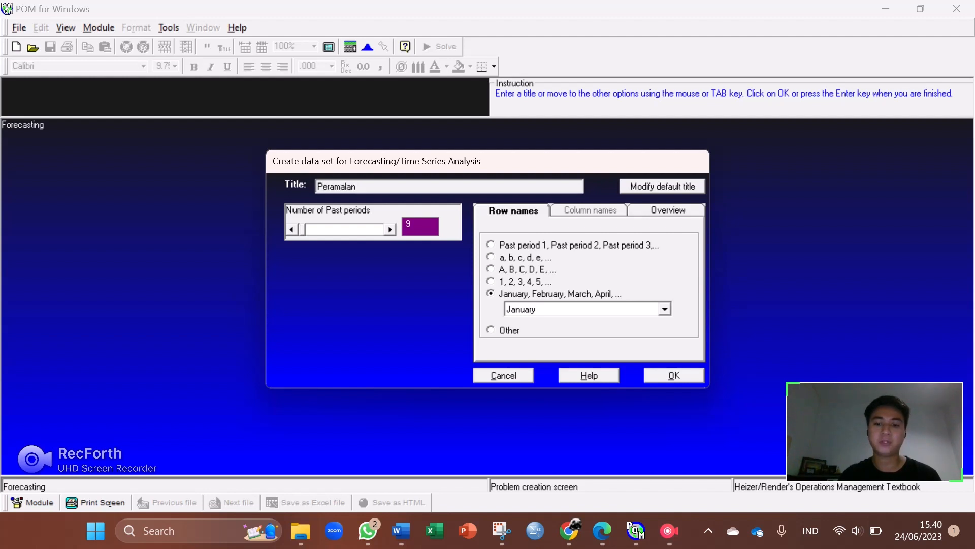
{"action": "type", "text": " Target Penjualan"}
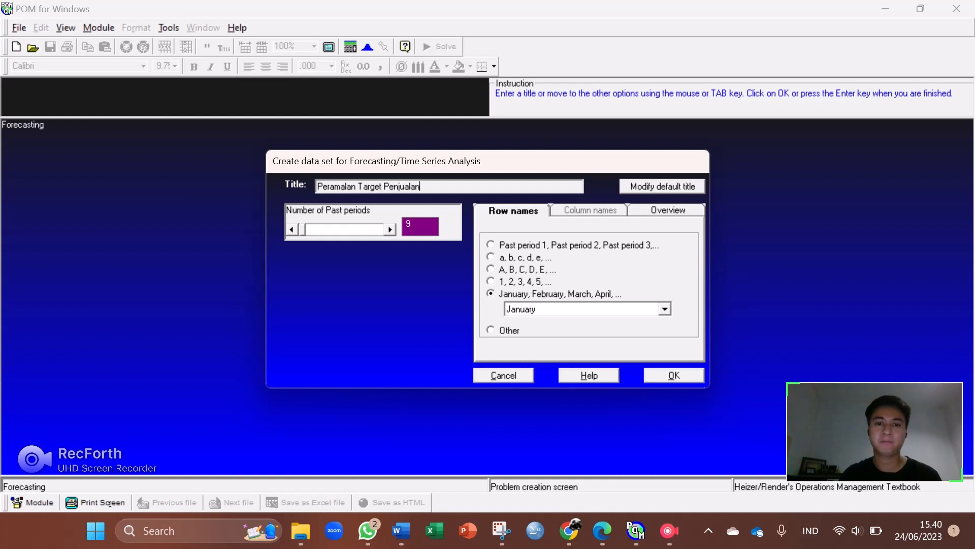
Step: Create the data table and choose Linear regression/least squares as the forecasting method
{"action": "key", "text": "Return"}
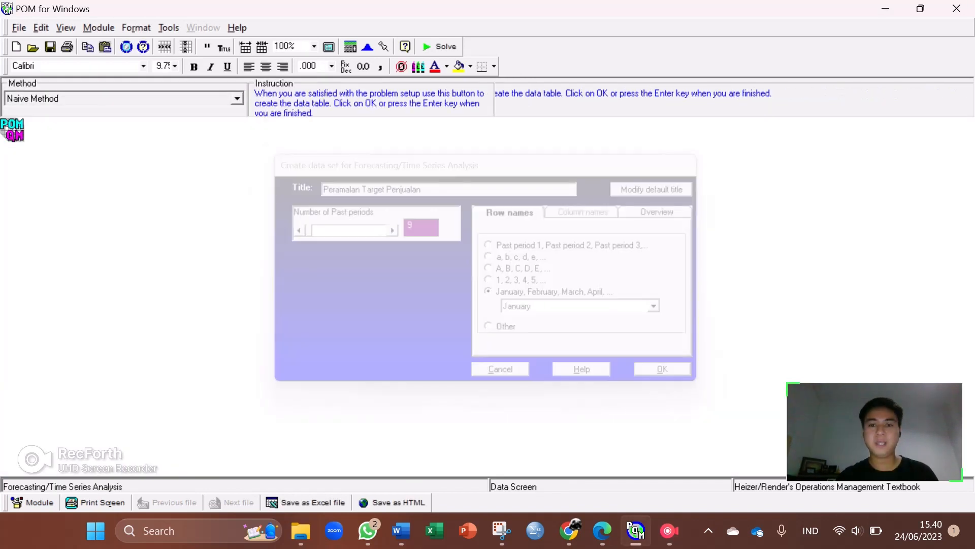
{"action": "left_click", "coordinate": [234, 98]}
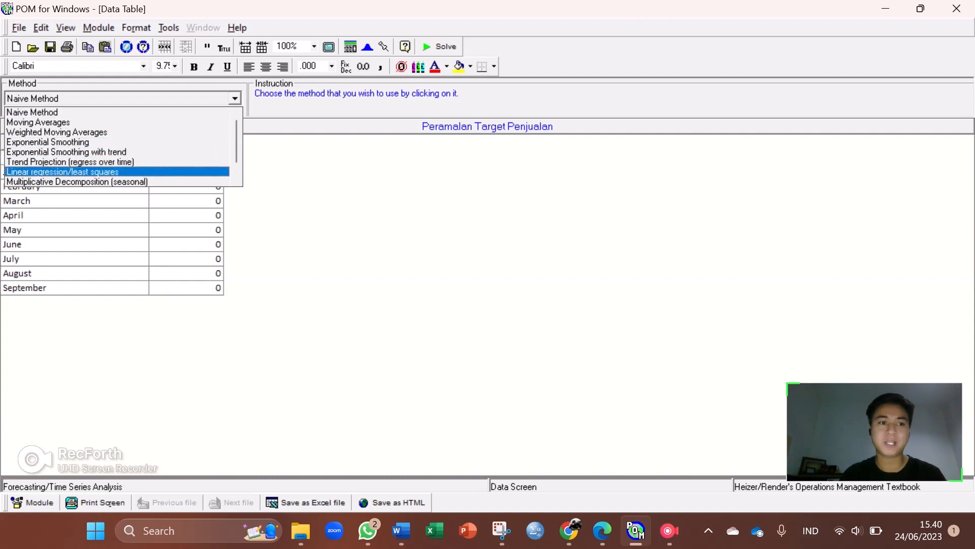
{"action": "left_click", "coordinate": [112, 173]}
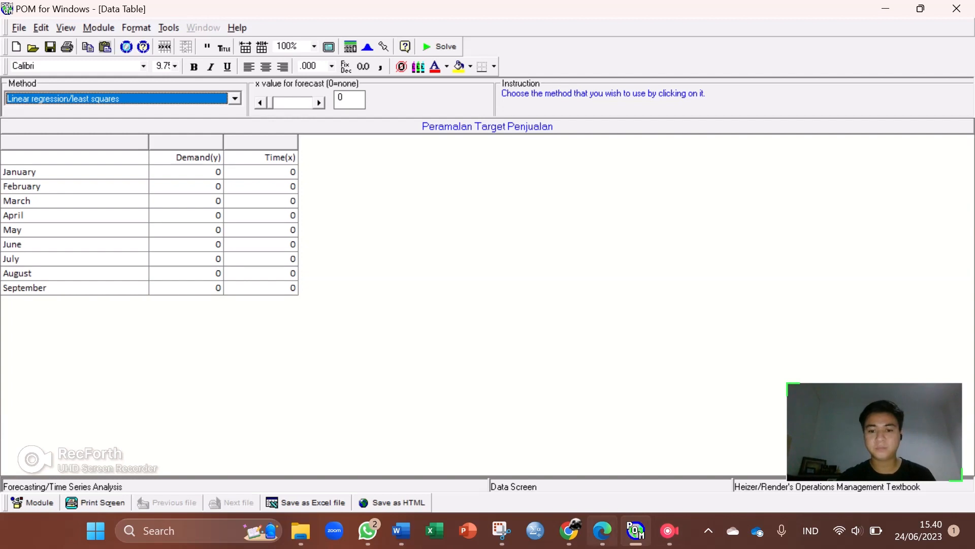
Step: Arrange the assignment PDF "FR IA 02.pdf" and the POM for Windows data table side by side on the screen
{"action": "mouse_move", "coordinate": [601, 530]}
{"action": "left_click", "coordinate": [602, 447]}
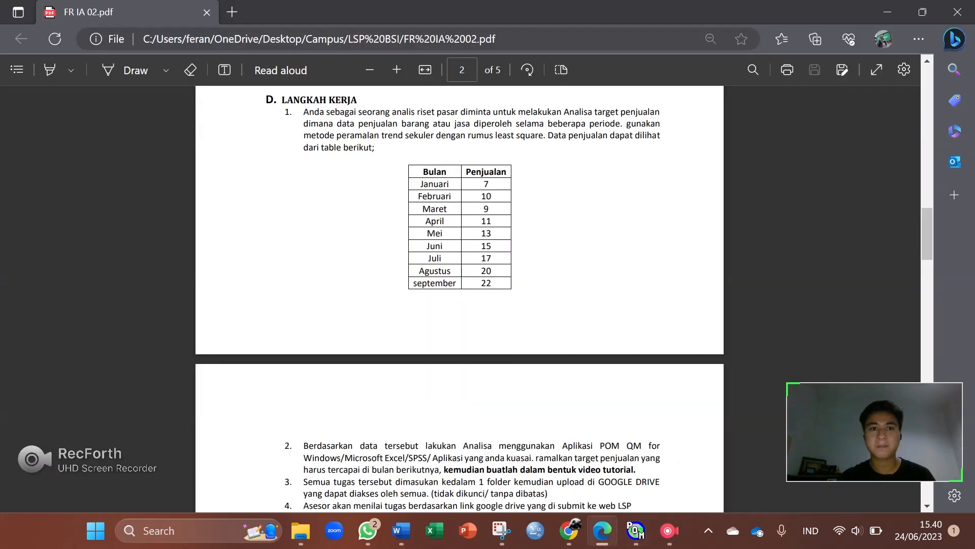
{"action": "left_click_drag", "start_coordinate": [567, 8], "coordinate": [974, 57]}
{"action": "left_click_drag", "start_coordinate": [785, 14], "coordinate": [974, 156]}
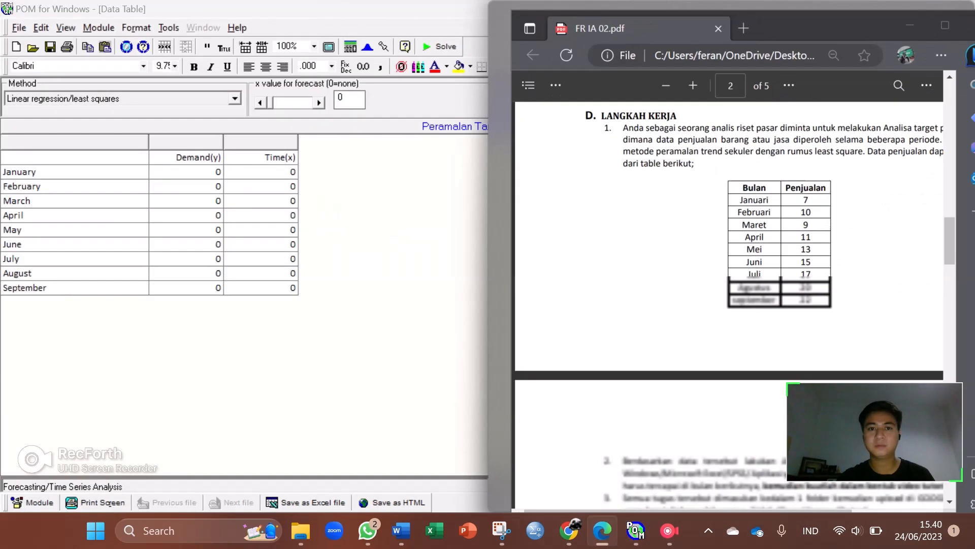
{"action": "left_click", "coordinate": [168, 146]}
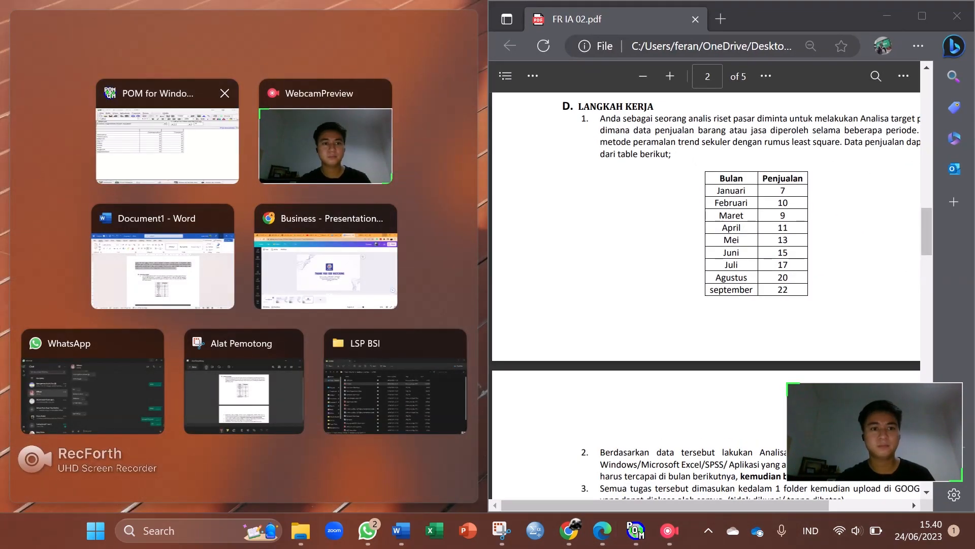
{"action": "left_click", "coordinate": [203, 178]}
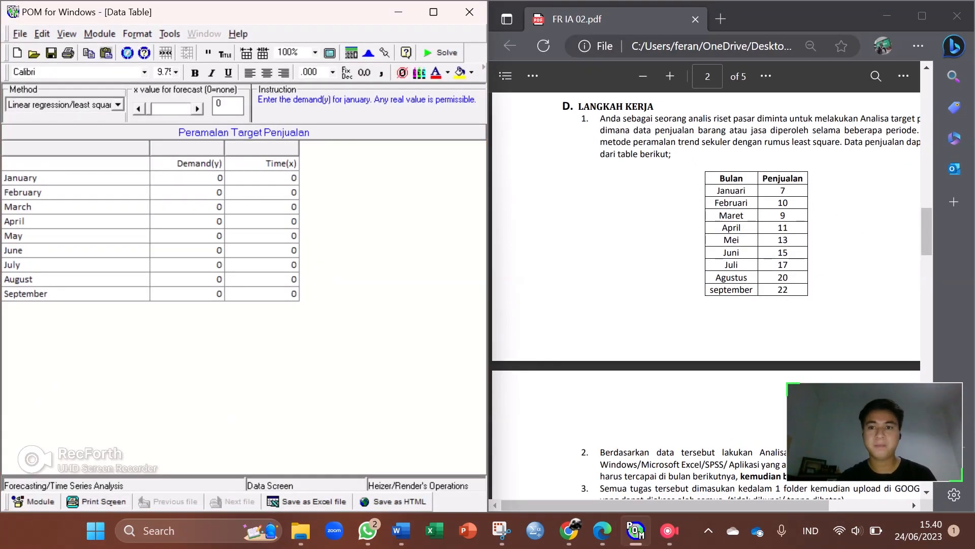
Step: Enter the Demand(y) values for January through September from the PDF's sales table: 7, 10, 9, 11, 13, 15, 17, 20 and 22
{"action": "double_click", "coordinate": [219, 178]}
{"action": "type", "text": "7"}
{"action": "key", "text": "Return"}
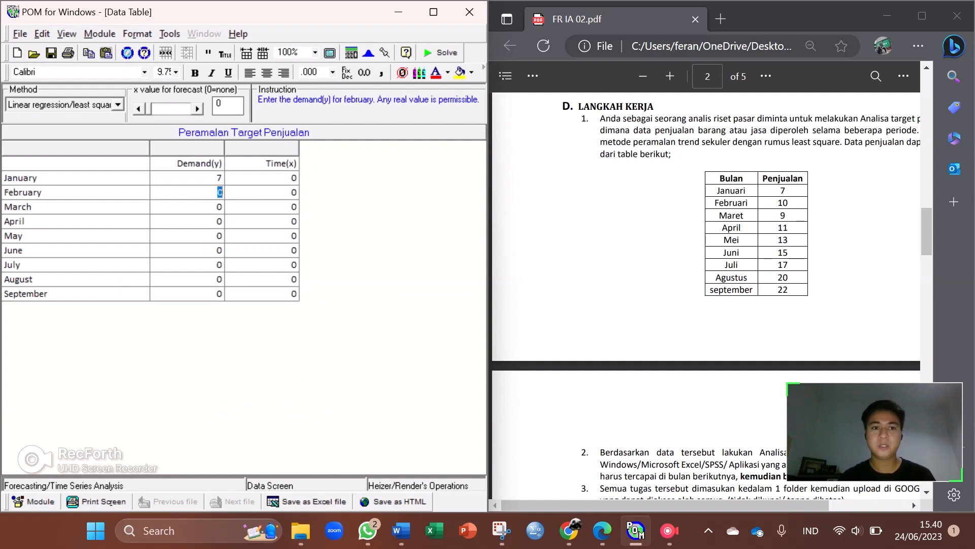
{"action": "type", "text": "10"}
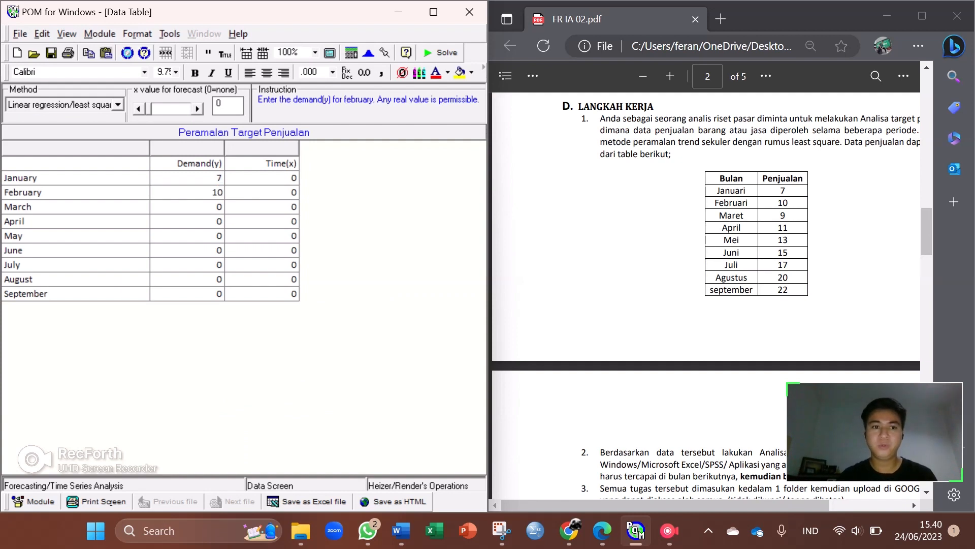
{"action": "key", "text": "Return"}
{"action": "type", "text": "9"}
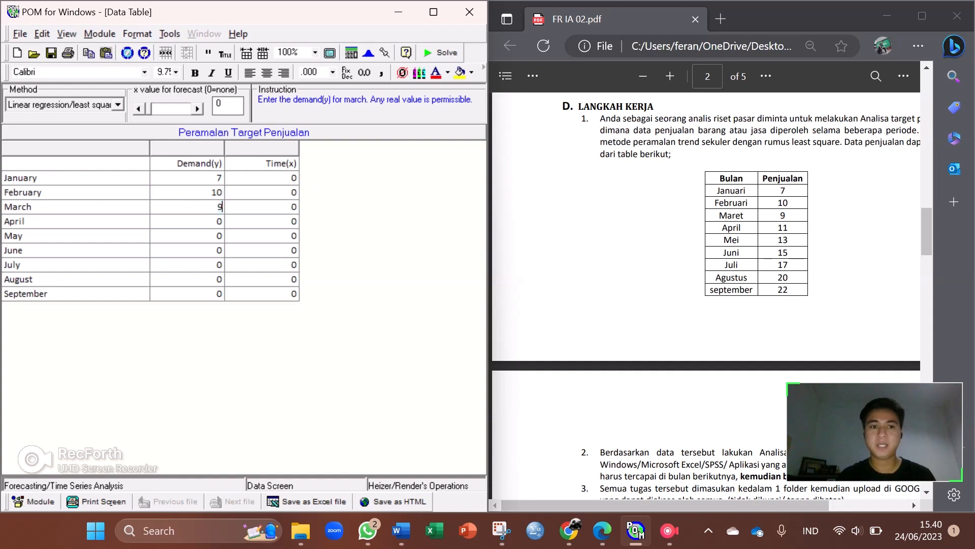
{"action": "key", "text": "Return"}
{"action": "type", "text": "11"}
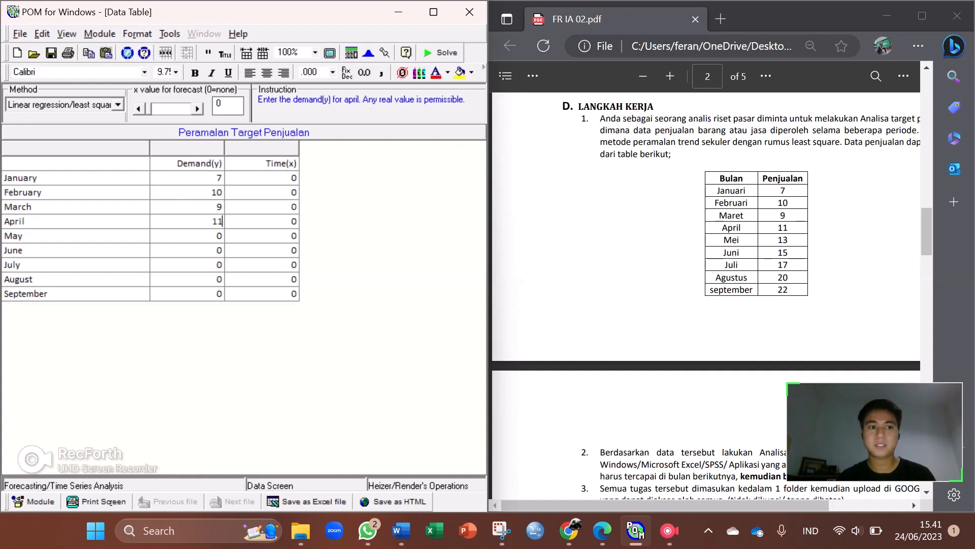
{"action": "key", "text": "Return"}
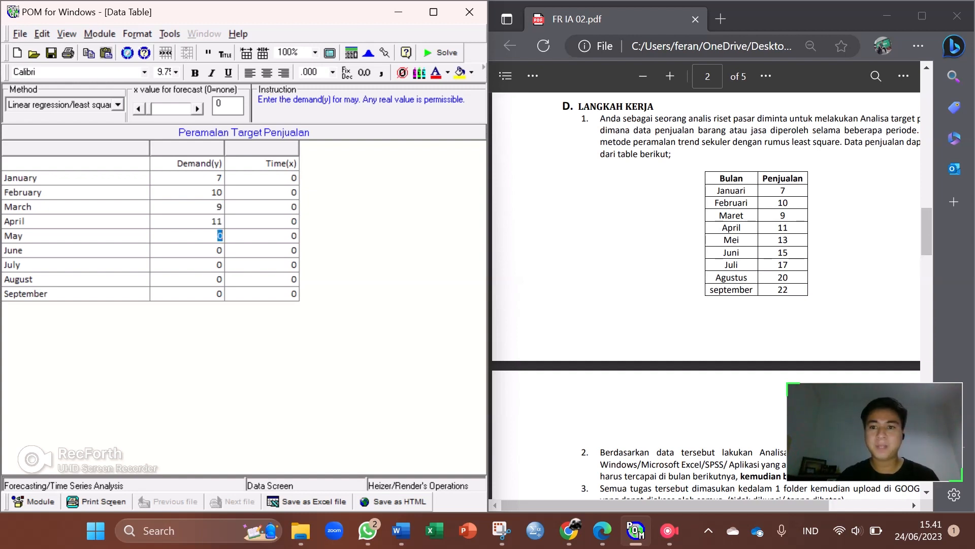
{"action": "type", "text": "13"}
{"action": "key", "text": "Return"}
{"action": "type", "text": "1"}
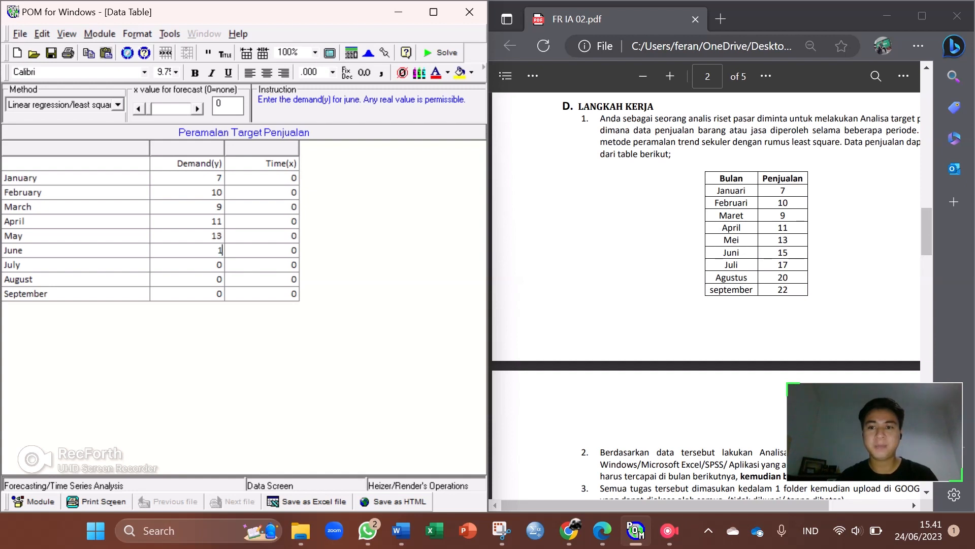
{"action": "type", "text": "5"}
{"action": "key", "text": "Return"}
{"action": "type", "text": "17"}
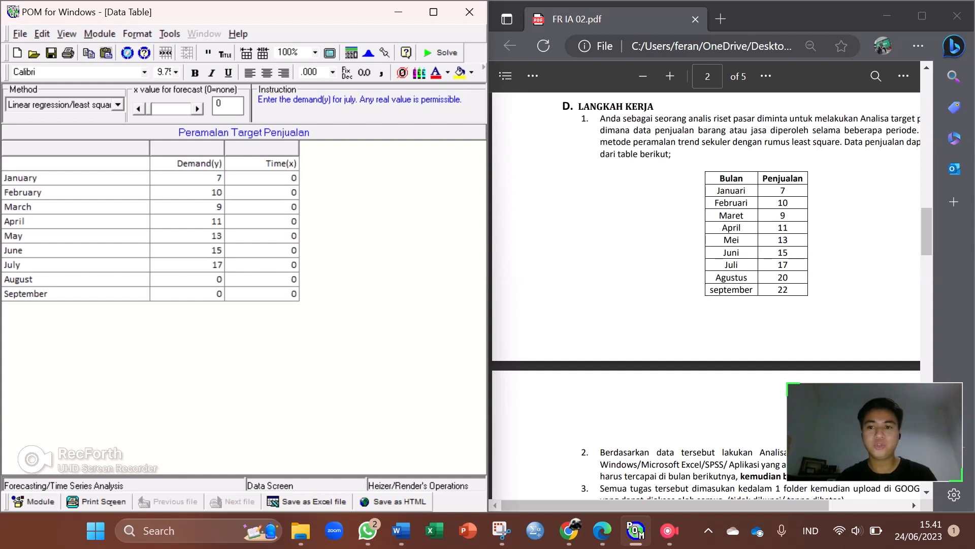
{"action": "key", "text": "Return"}
{"action": "type", "text": "20"}
{"action": "key", "text": "Return"}
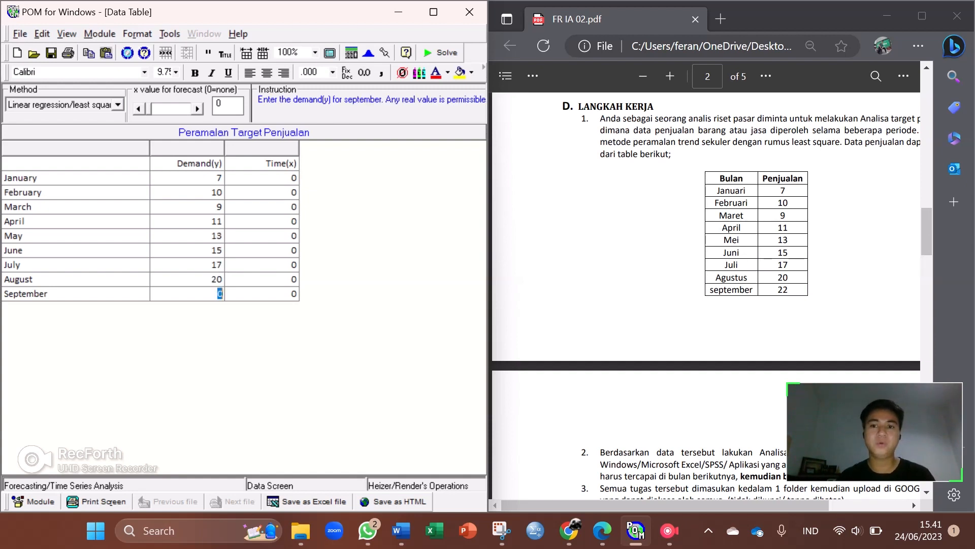
{"action": "type", "text": "22"}
Step: Enter the Time(x) values 1, 2, 3 and 4 for June, July, August and September
{"action": "key", "text": "Up"}
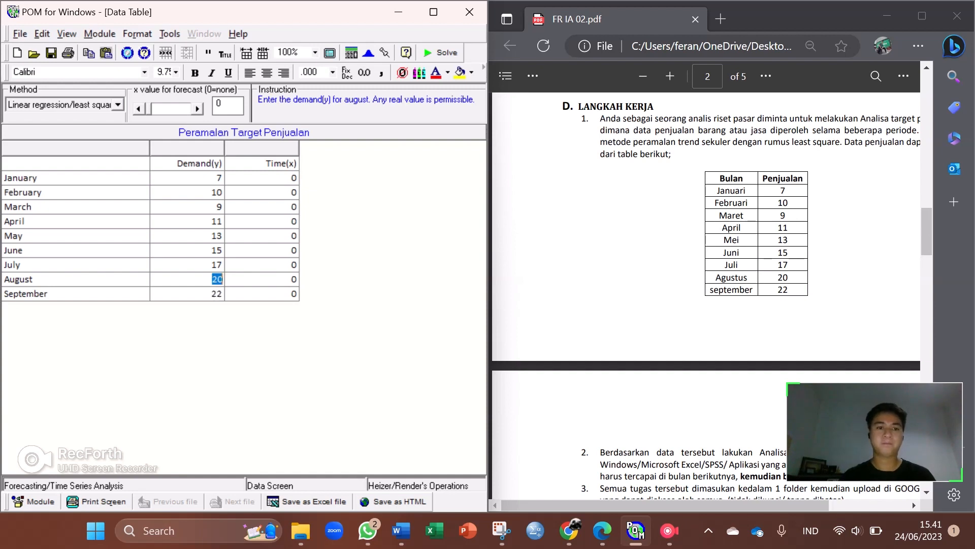
{"action": "key", "text": "Down"}
{"action": "key", "text": "Up"}
{"action": "key", "text": "Right"}
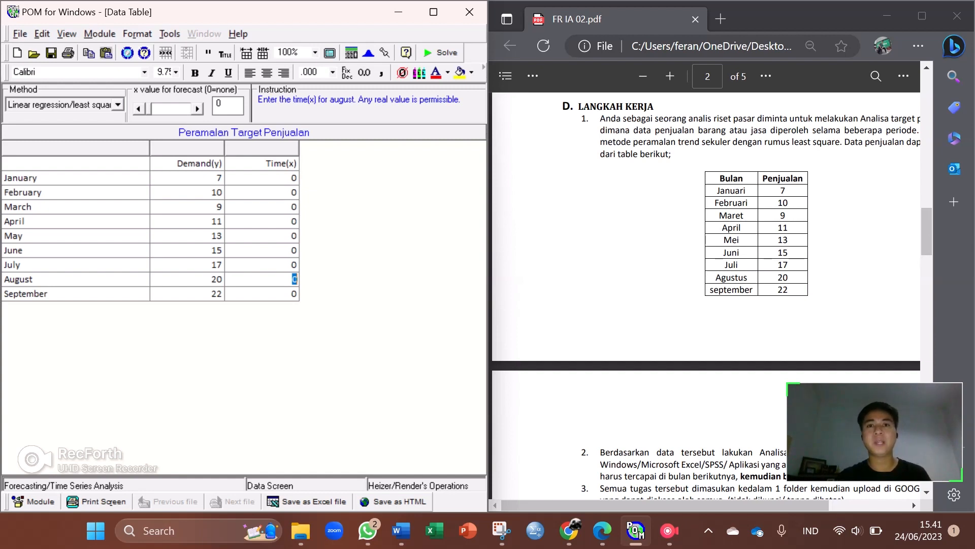
{"action": "key", "text": "Up"}
{"action": "key", "text": "Up"}
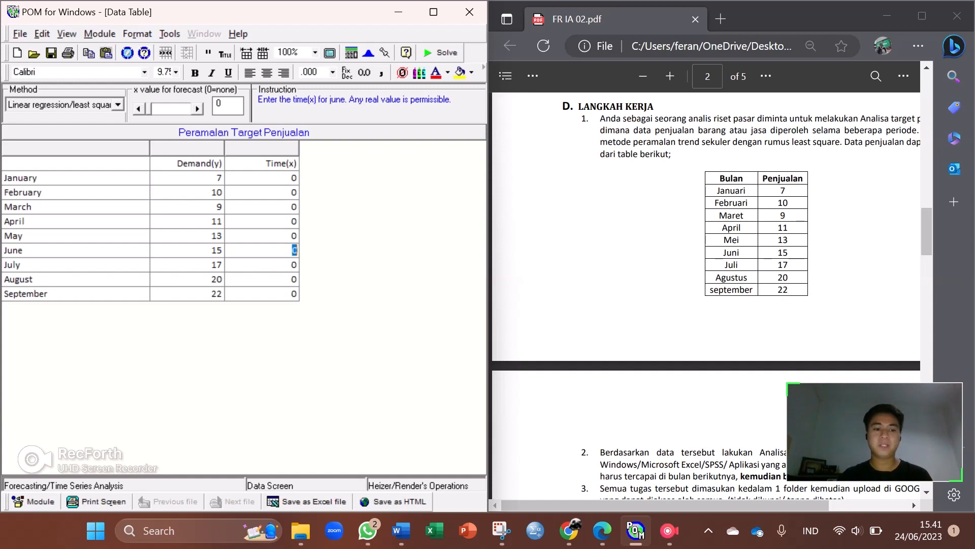
{"action": "type", "text": "1"}
{"action": "key", "text": "Return"}
{"action": "type", "text": "2"}
{"action": "key", "text": "Return"}
{"action": "type", "text": "3"}
{"action": "key", "text": "Return"}
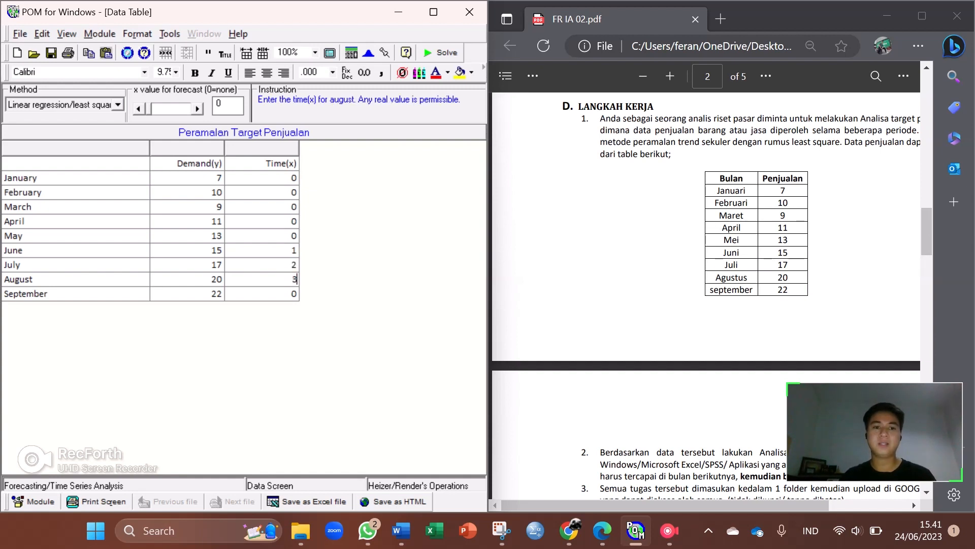
{"action": "type", "text": "4"}
Step: Enter the Time(x) values -1, -2, -3 and -4 for April, March, February and January, skipping May
{"action": "key", "text": "Up"}
{"action": "key", "text": "Up"}
{"action": "key", "text": "Up"}
{"action": "key", "text": "Up"}
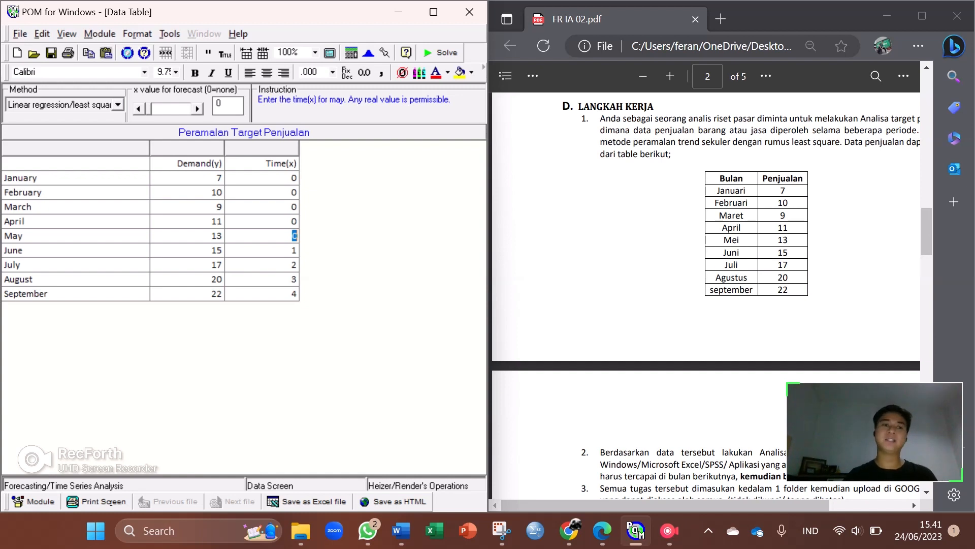
{"action": "key", "text": "Up"}
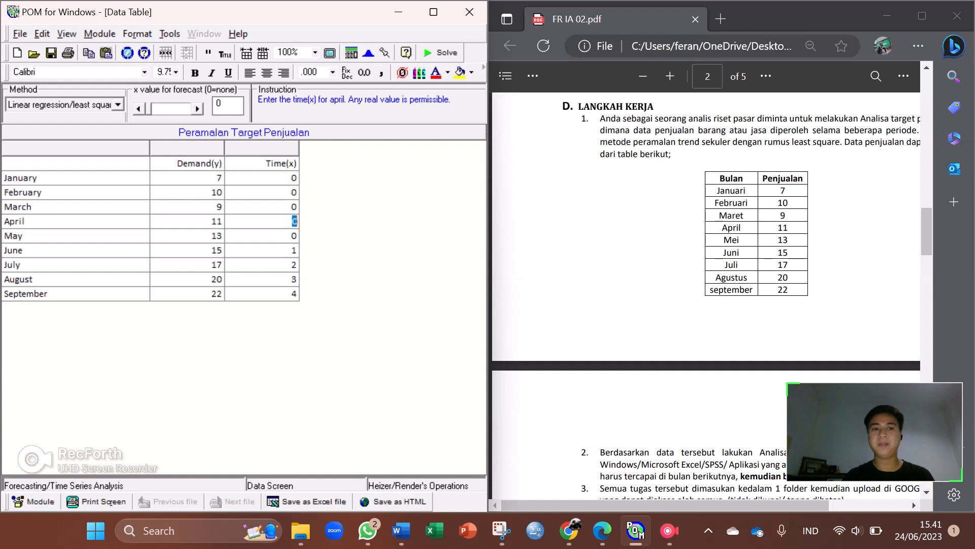
{"action": "type", "text": "-1"}
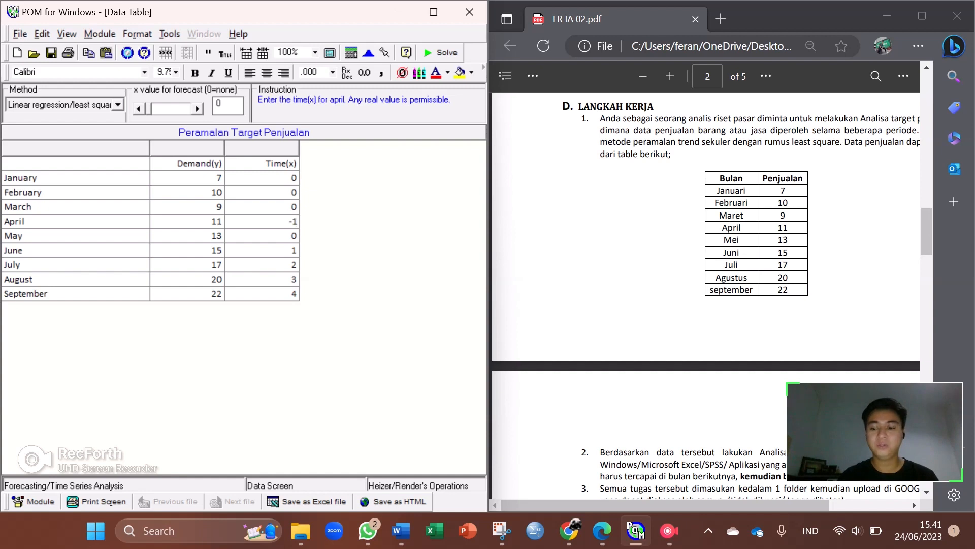
{"action": "key", "text": "Up"}
{"action": "type", "text": "-2"}
{"action": "key", "text": "Up"}
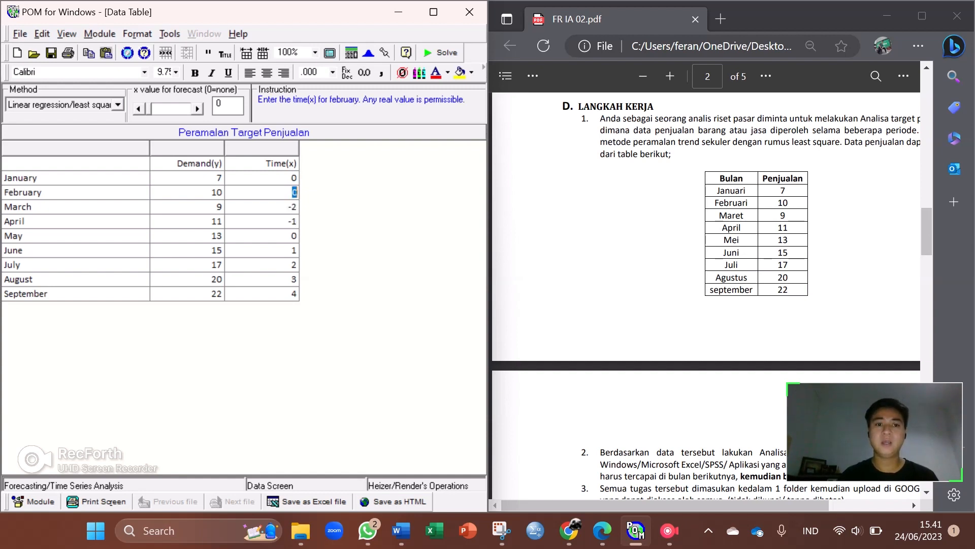
{"action": "type", "text": "-3"}
{"action": "key", "text": "Up"}
{"action": "type", "text": "-4"}
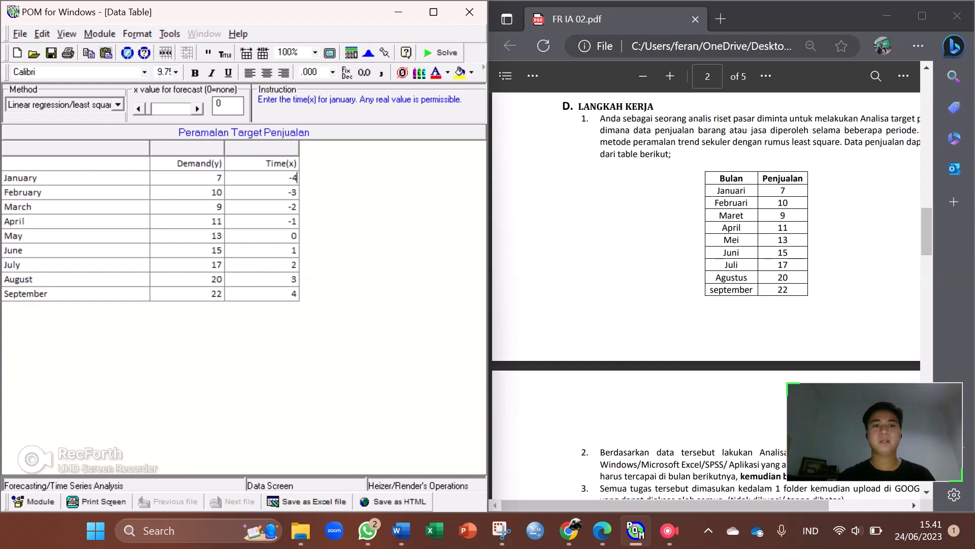
{"action": "key", "text": "Up"}
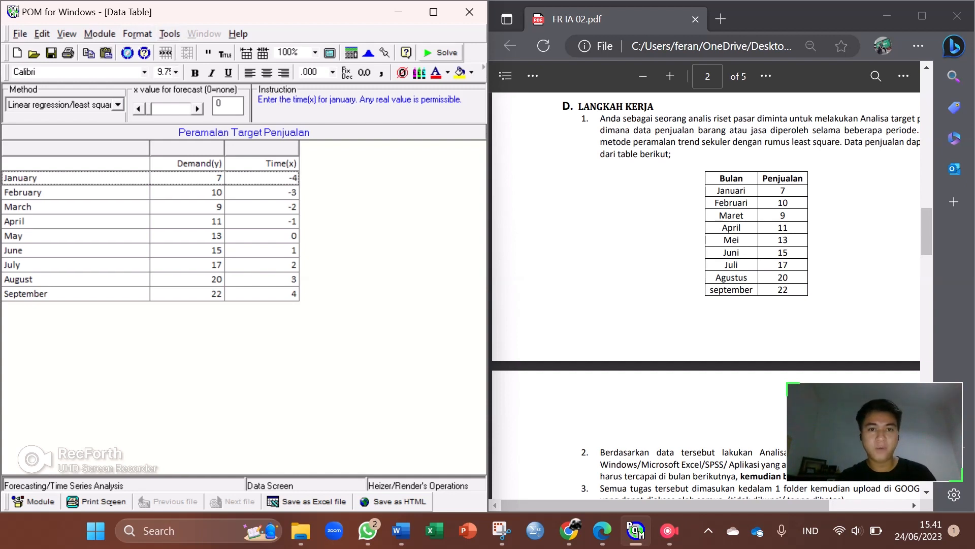
Step: Solve the least squares forecast and maximize the program window to show the results
{"action": "left_click", "coordinate": [441, 52]}
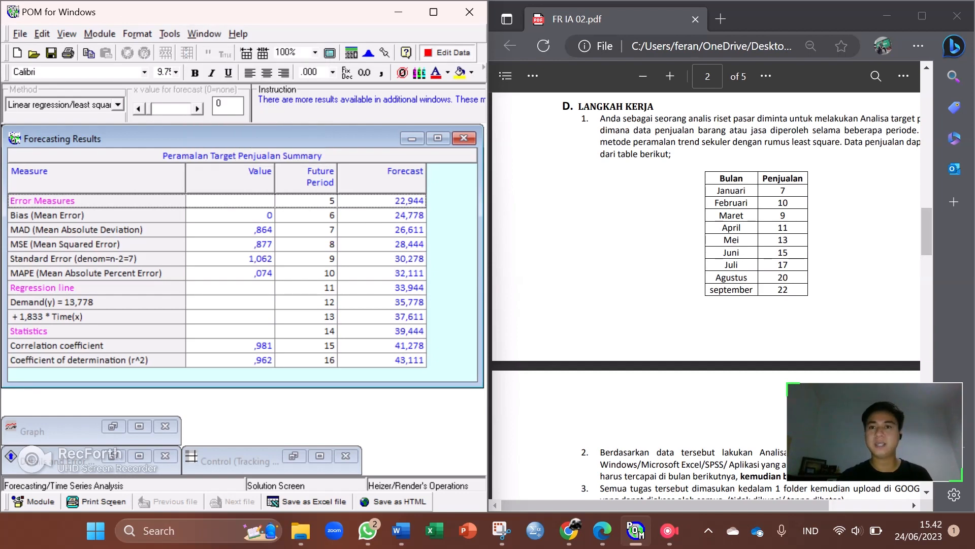
{"action": "left_click", "coordinate": [434, 12]}
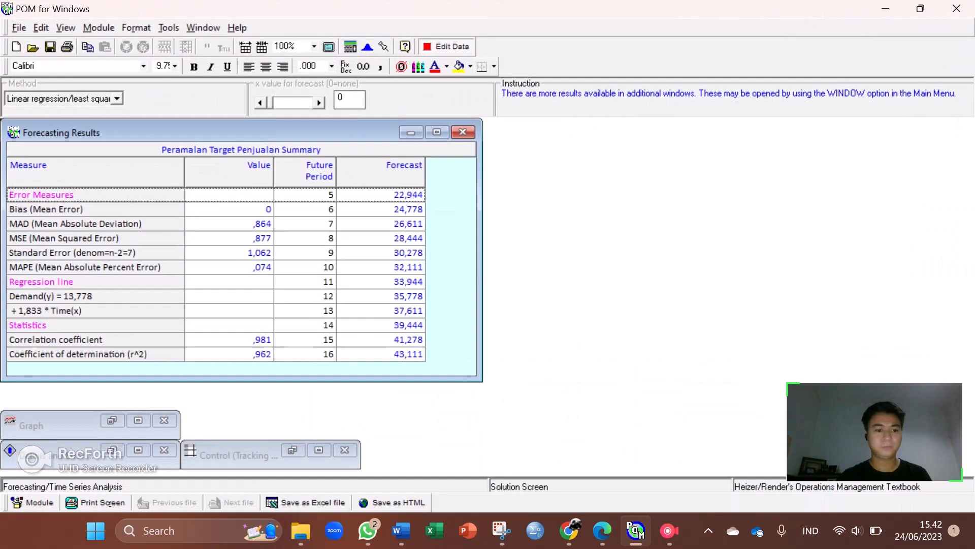
Step: View the Control (Tracking Signal) results at full size and restore them to a smaller window
{"action": "left_click_drag", "start_coordinate": [229, 455], "coordinate": [265, 330]}
{"action": "left_click", "coordinate": [356, 325]}
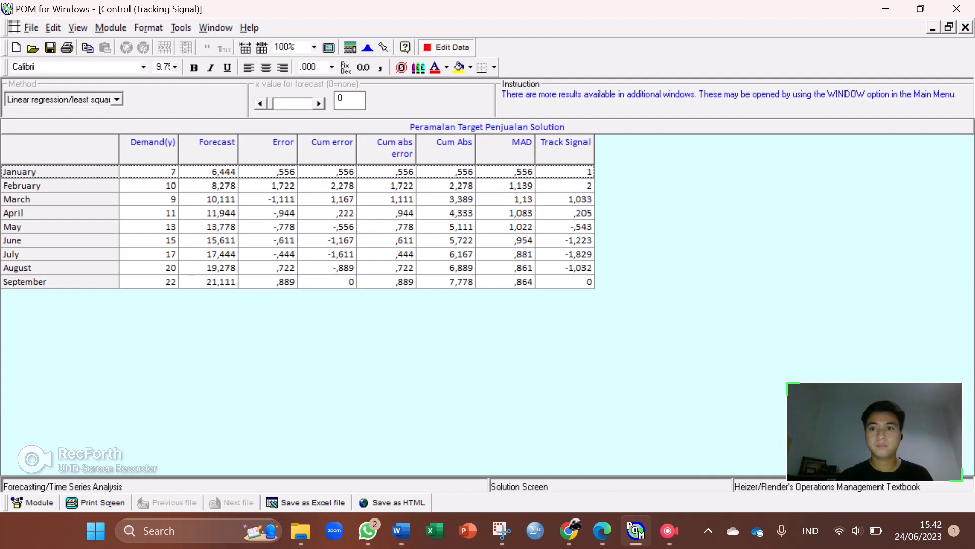
{"action": "left_click", "coordinate": [949, 28]}
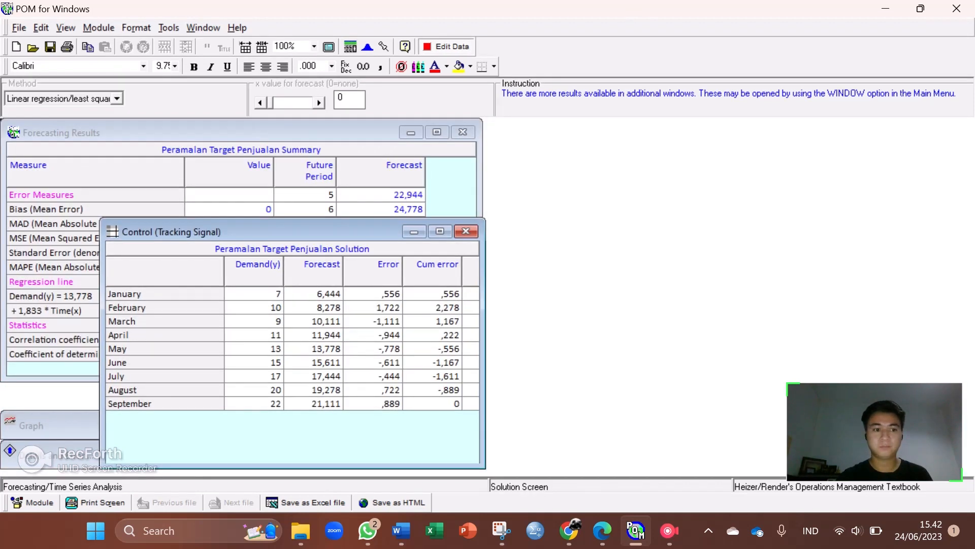
Step: Maximize the Details and Error Analysis results and examine the |Error|, Error^2 and |Pct Error| columns and the next period forecast
{"action": "left_click", "coordinate": [56, 455]}
{"action": "left_click", "coordinate": [139, 452]}
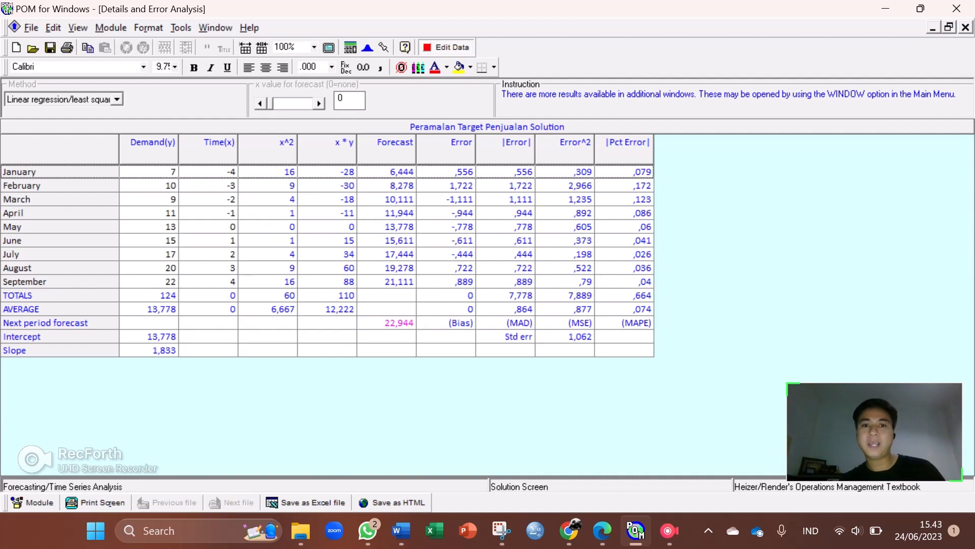
{"action": "left_click", "coordinate": [505, 149]}
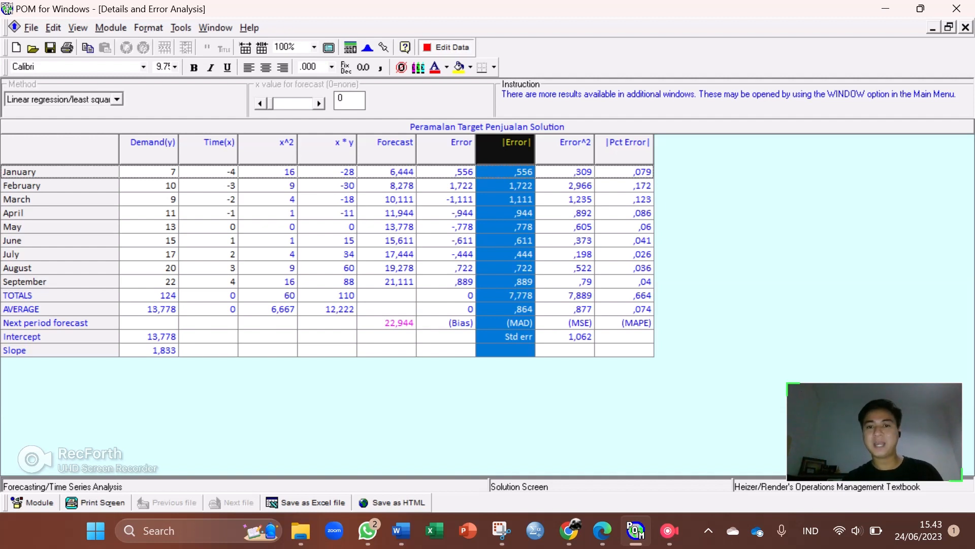
{"action": "left_click", "coordinate": [565, 148]}
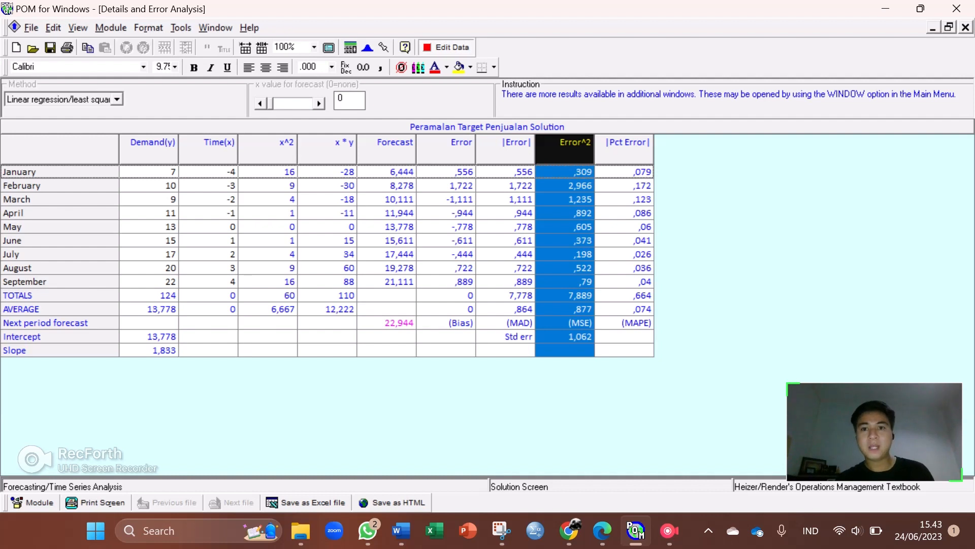
{"action": "left_click", "coordinate": [624, 149]}
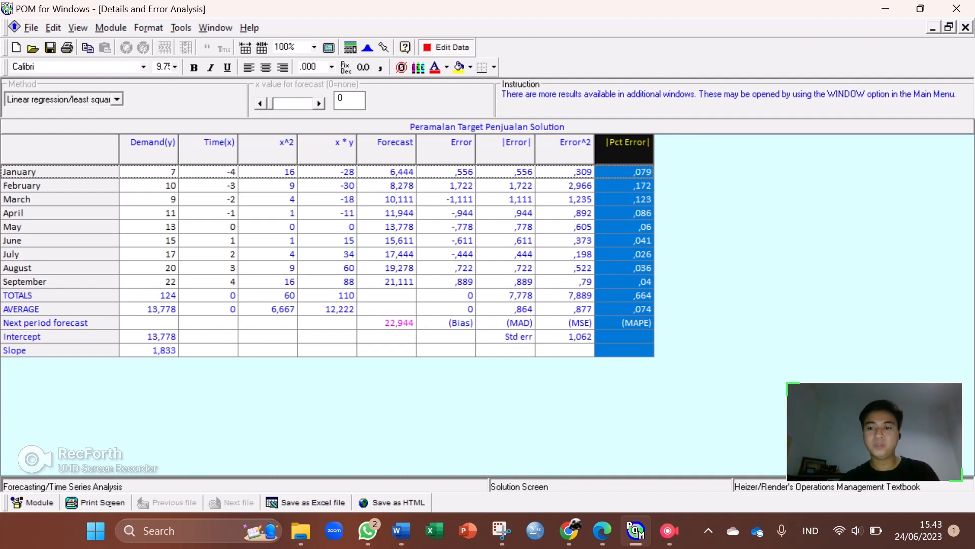
{"action": "left_click", "coordinate": [89, 322]}
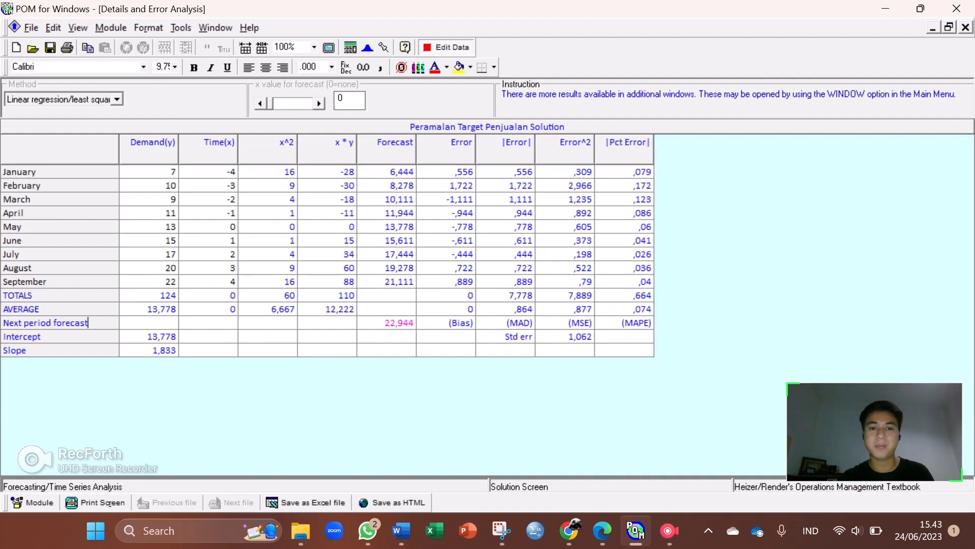
{"action": "left_click", "coordinate": [386, 323]}
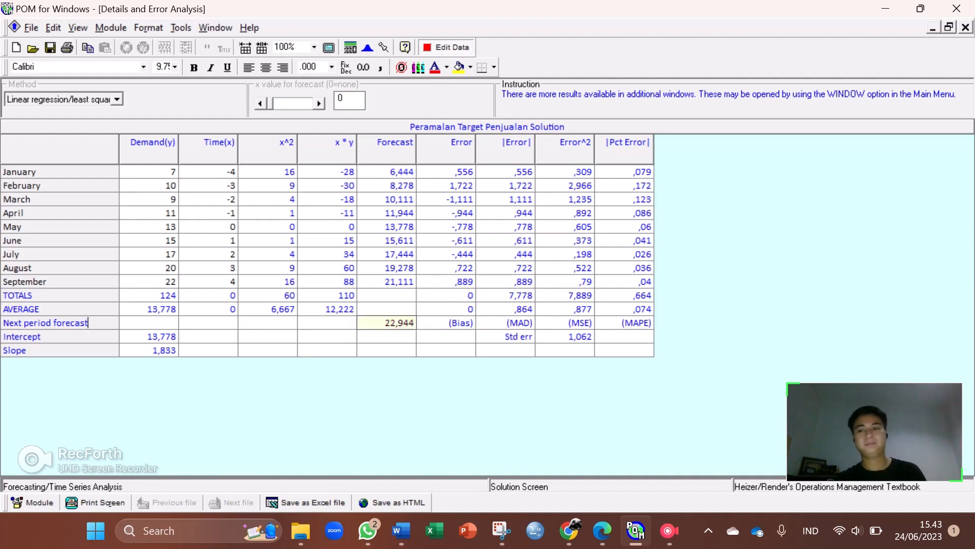